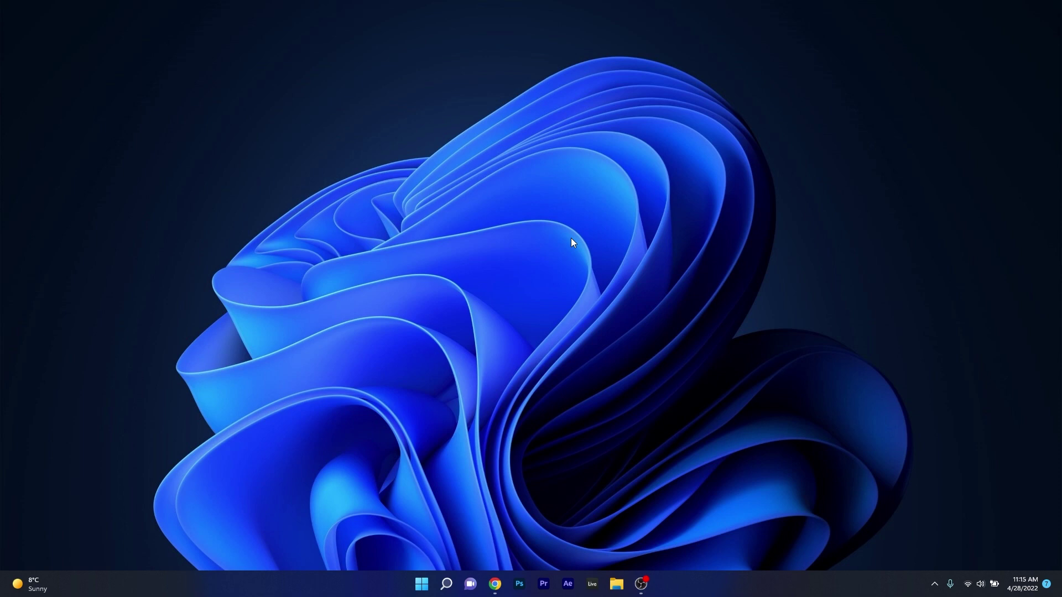
# Launch Microsoft Edge from Windows search with edge://flags in the address bar.
pyautogui.click(422, 584)
pyautogui.write('edge')
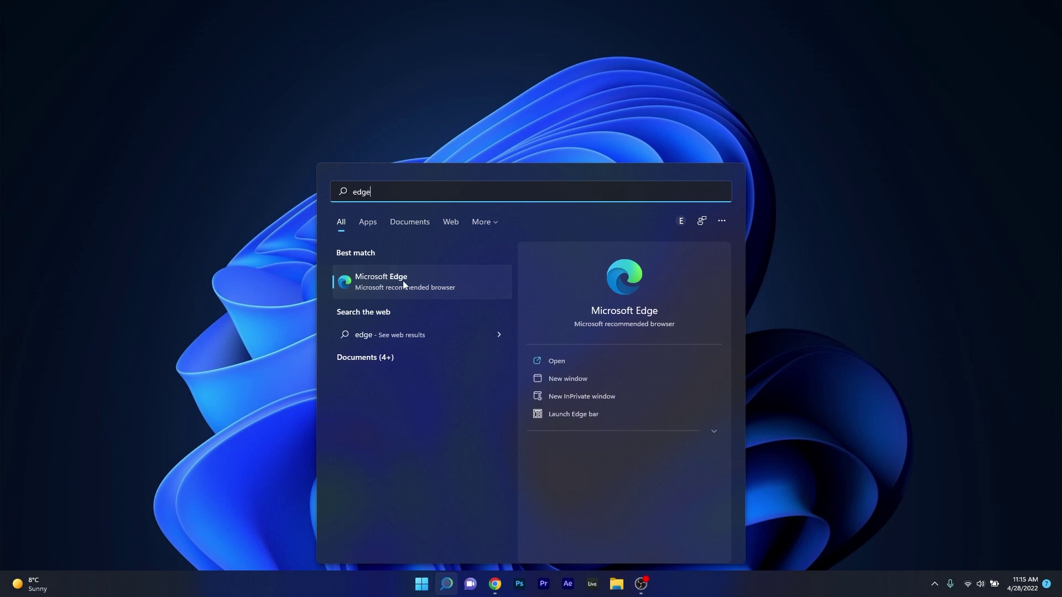
pyautogui.click(402, 280)
pyautogui.write('edge://flags')
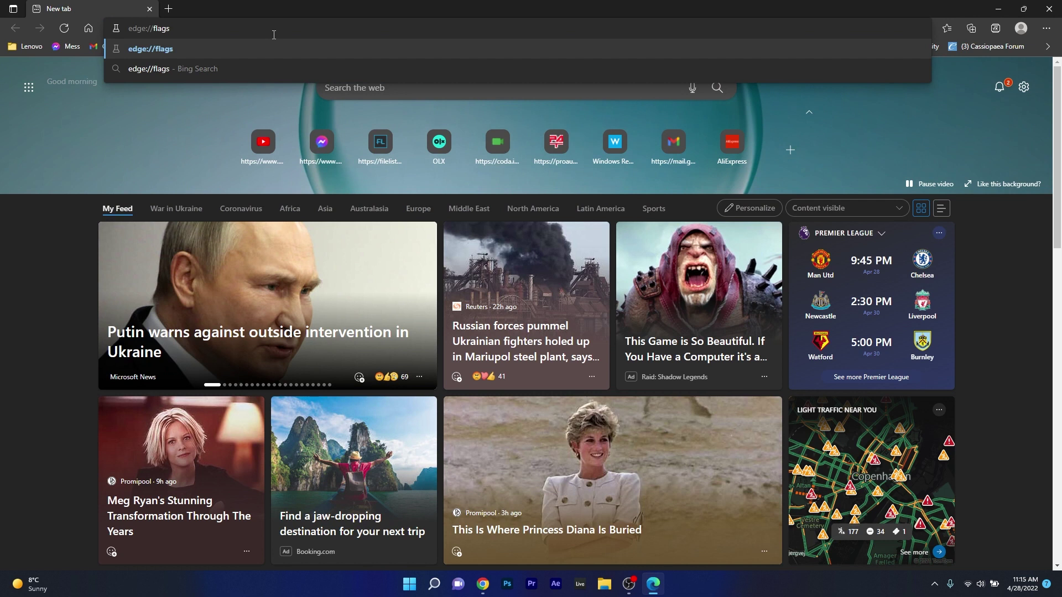
# Load the edge://flags experiments page.
pyautogui.press('Return')
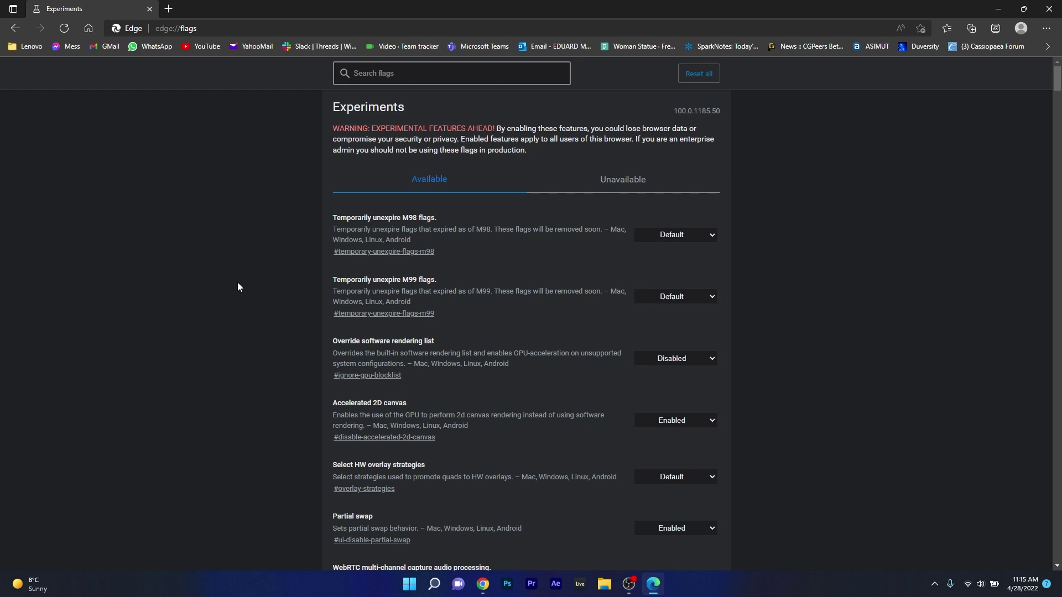
pyautogui.write('show experimental appearance settings')
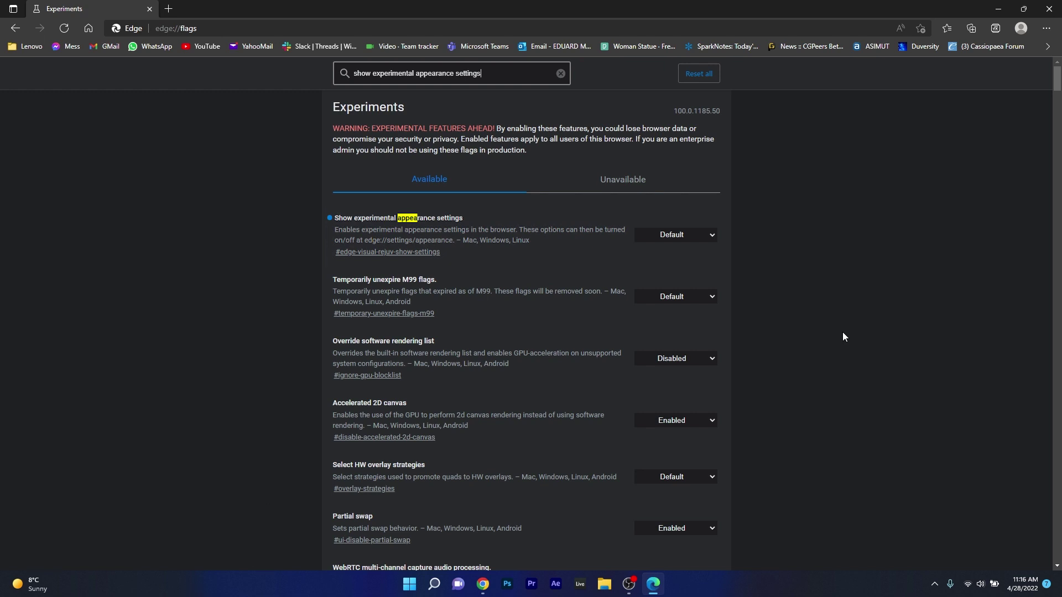
# Set the 'Show experimental appearance settings' flag to Enabled and restart Edge.
pyautogui.click(709, 237)
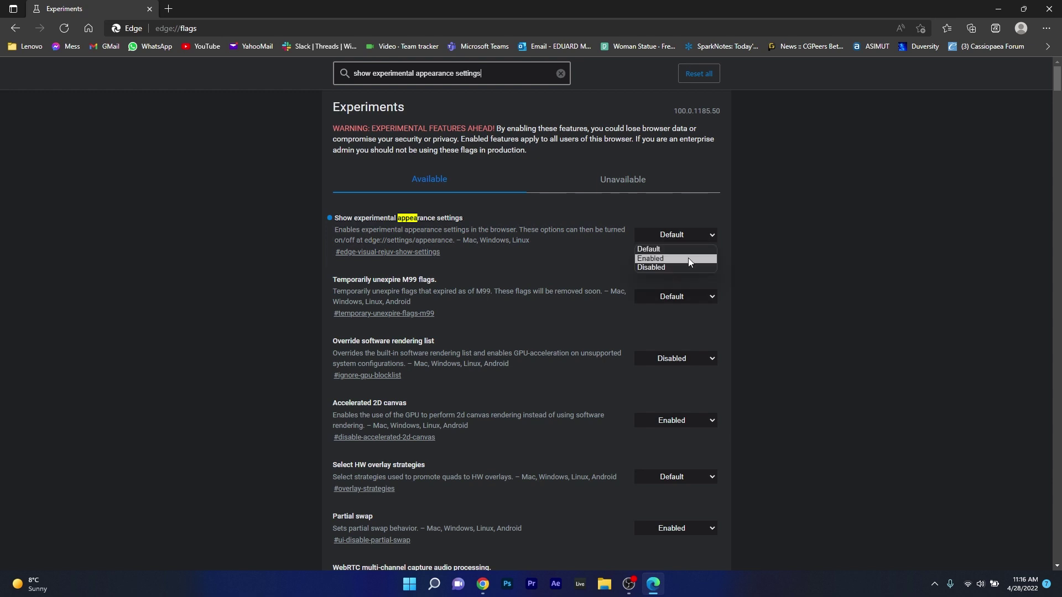
pyautogui.click(671, 259)
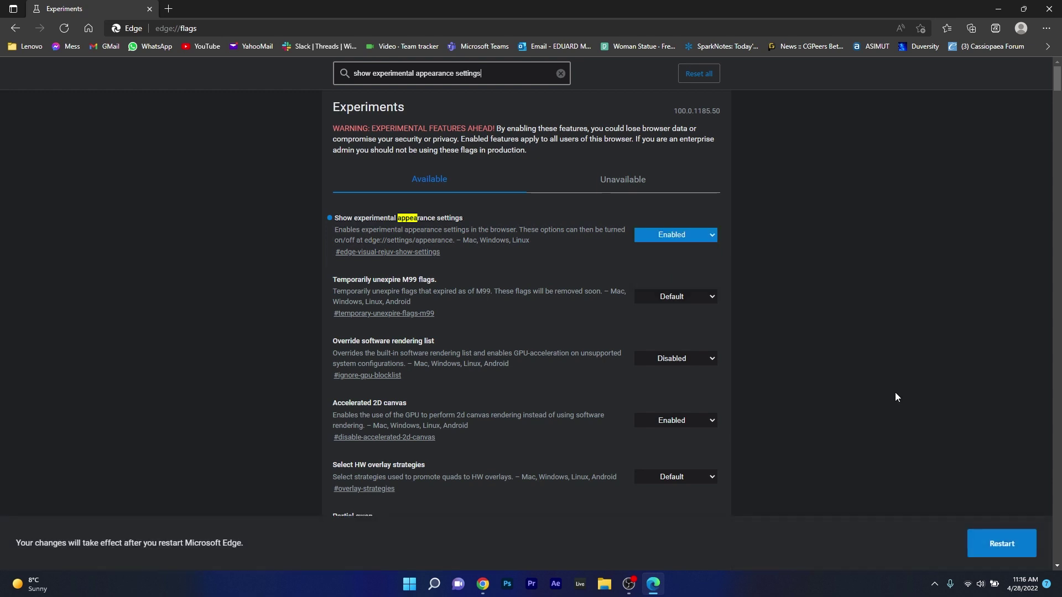
pyautogui.click(1002, 544)
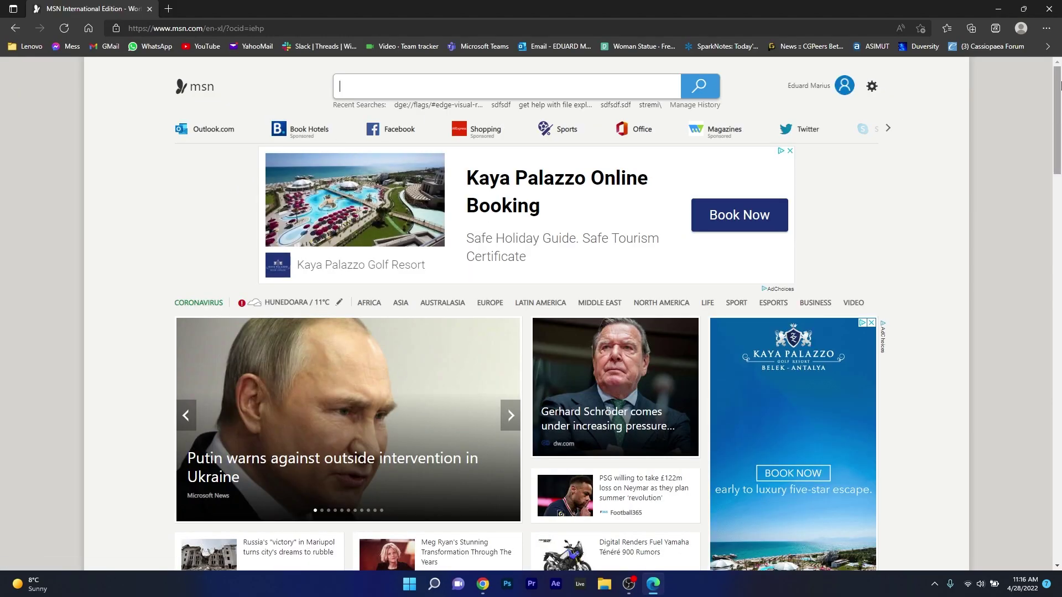
# Open Edge Settings from the main menu.
pyautogui.click(1046, 29)
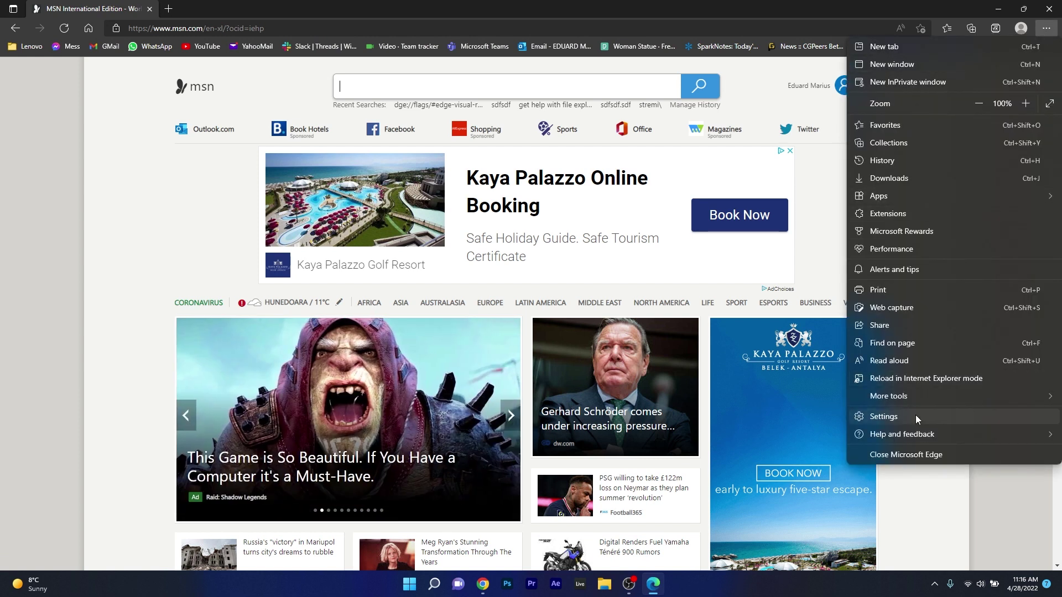
pyautogui.click(915, 414)
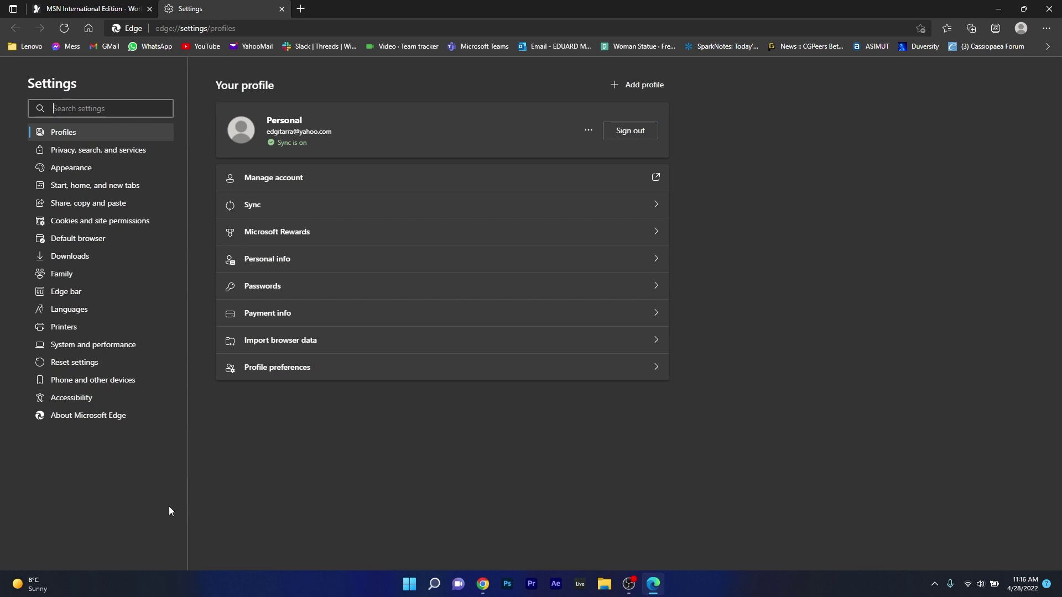
# Enable 'Use rounded corners for browser tabs (Preview)' under Appearance, then close Edge.
pyautogui.click(111, 173)
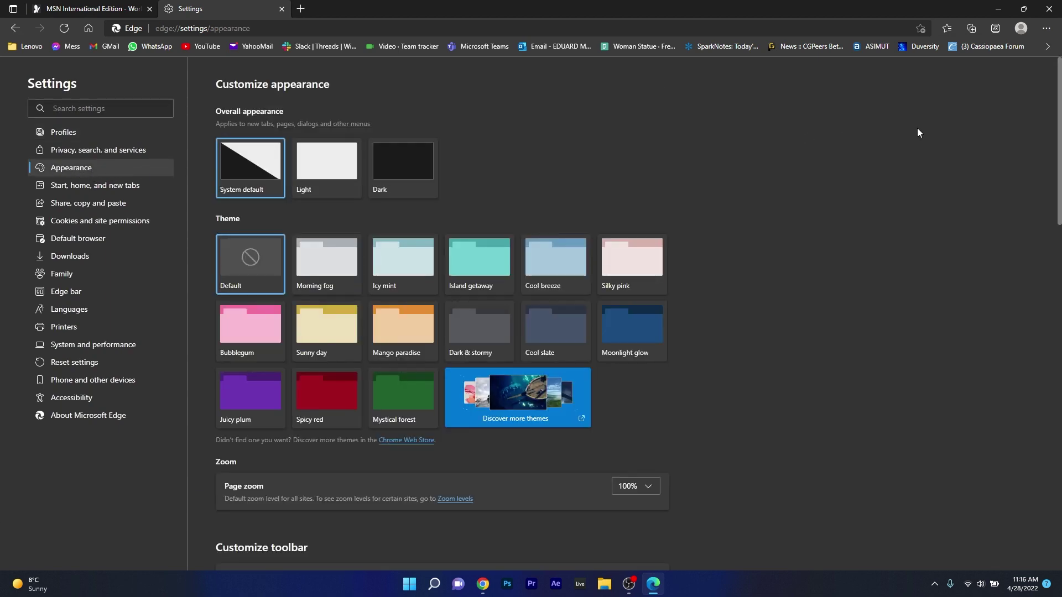
pyautogui.moveTo(1061, 123); pyautogui.dragTo(721, 351)
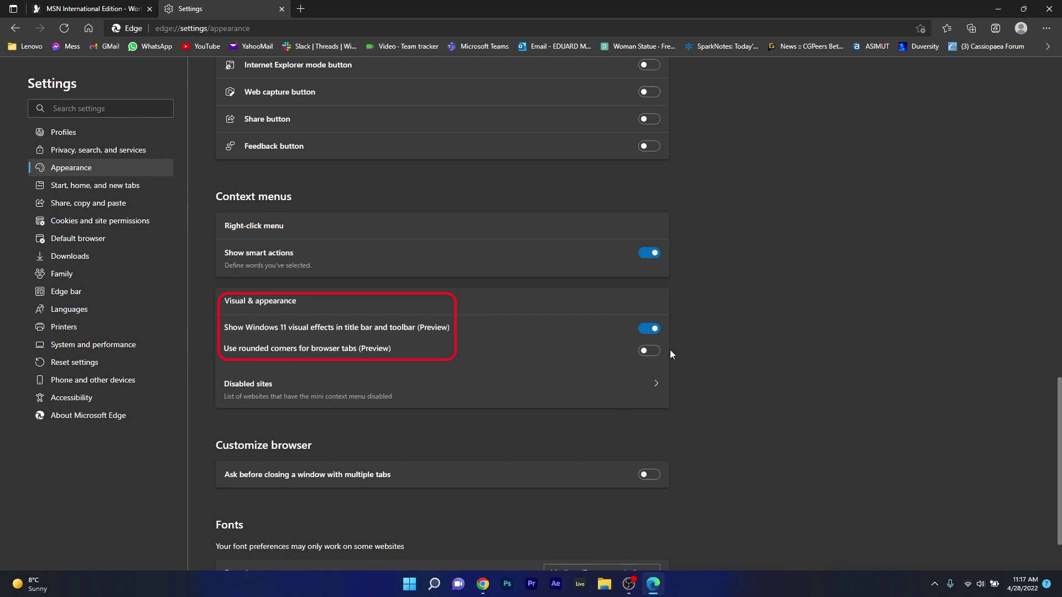
pyautogui.click(652, 351)
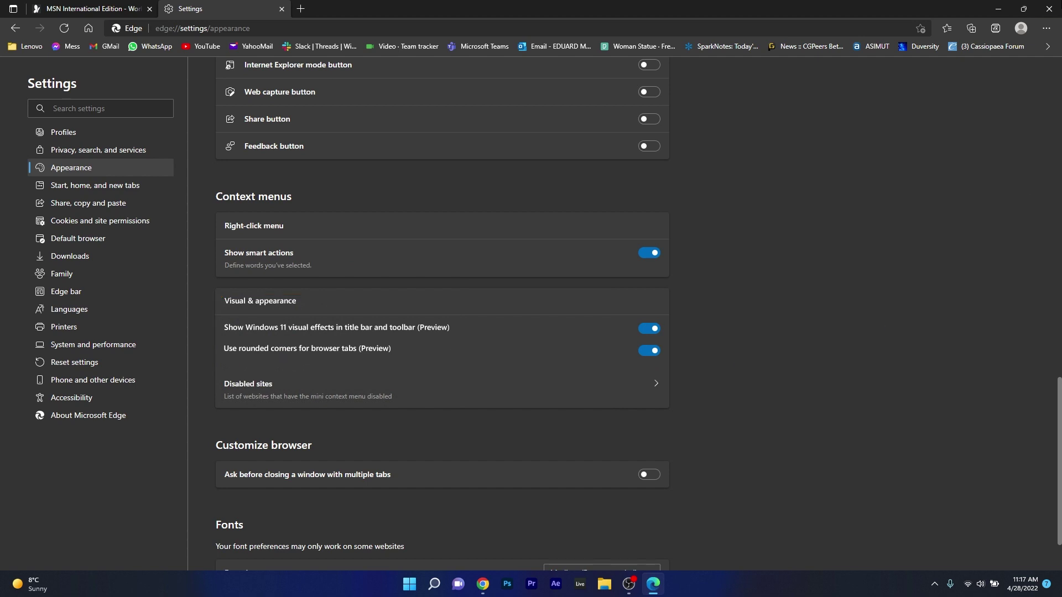
pyautogui.click(1047, 9)
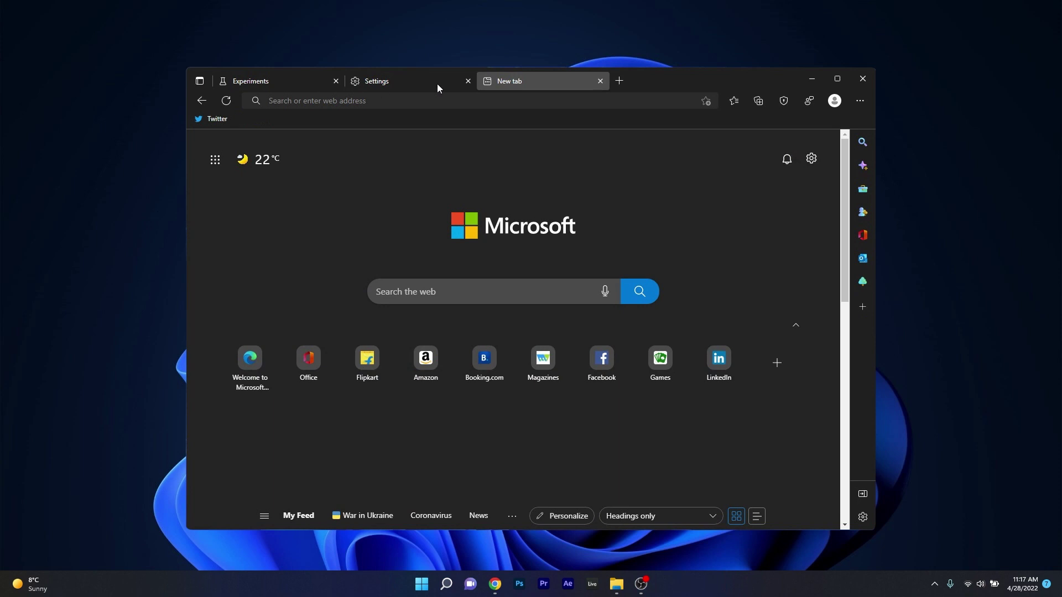